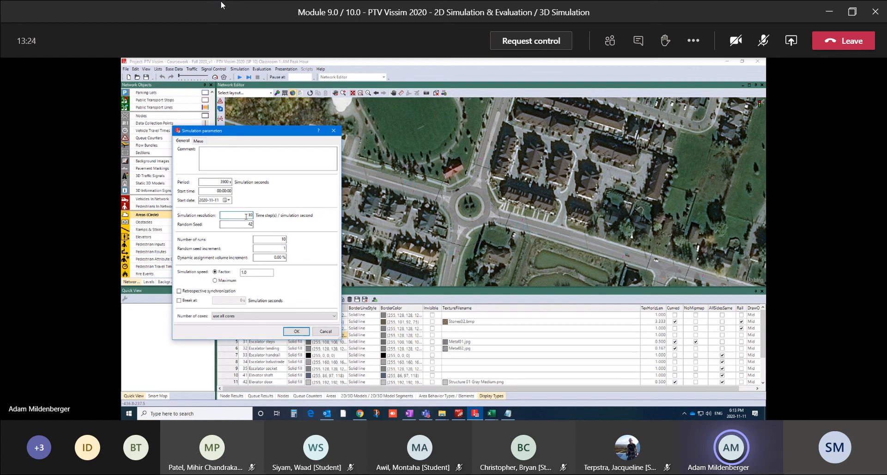
# Step: Set the number of simulation runs to 10 and confirm the simulation parameters
pyautogui.doubleClick(285, 237)
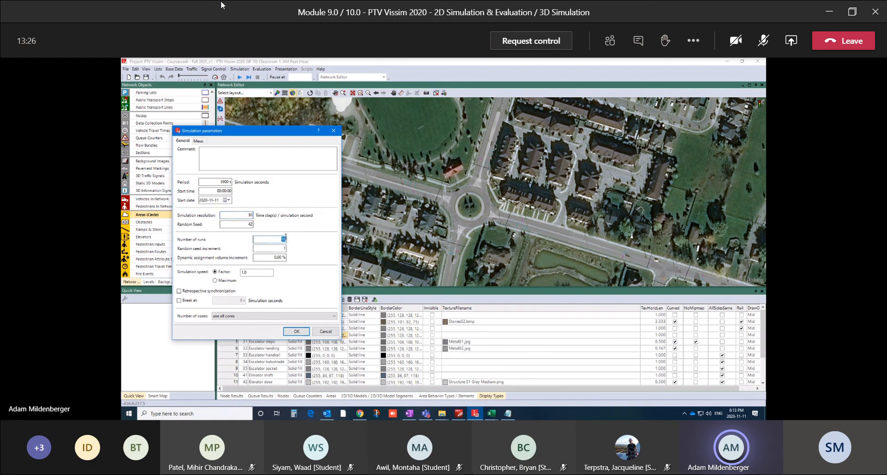
pyautogui.click(281, 239)
pyautogui.click(297, 331)
# Step: Configure the evaluation to keep result attributes of all simulation runs, and show the result attributes settings
pyautogui.click(262, 69)
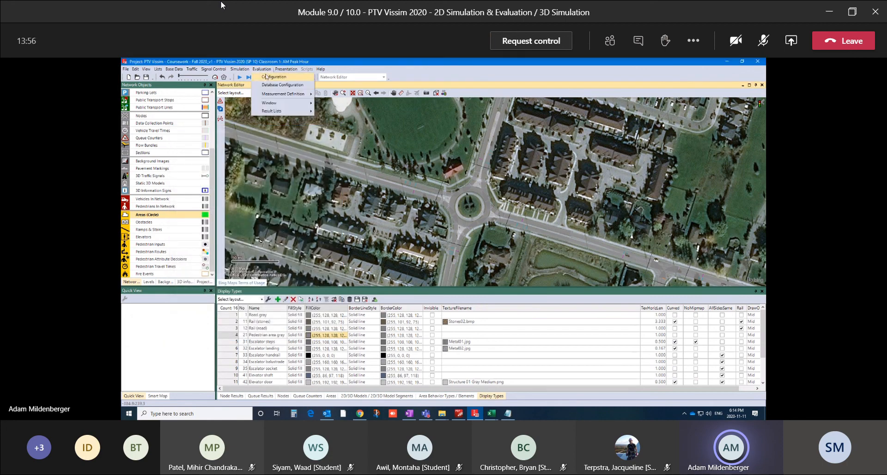
pyautogui.click(273, 76)
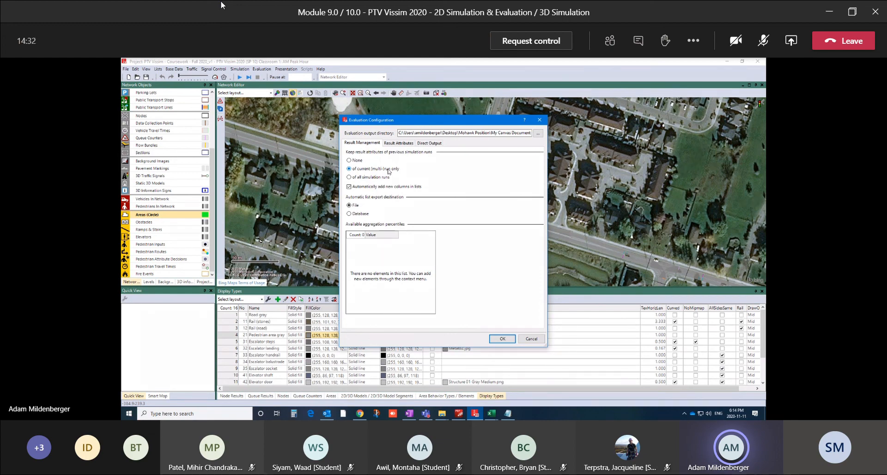
pyautogui.click(372, 177)
pyautogui.click(398, 142)
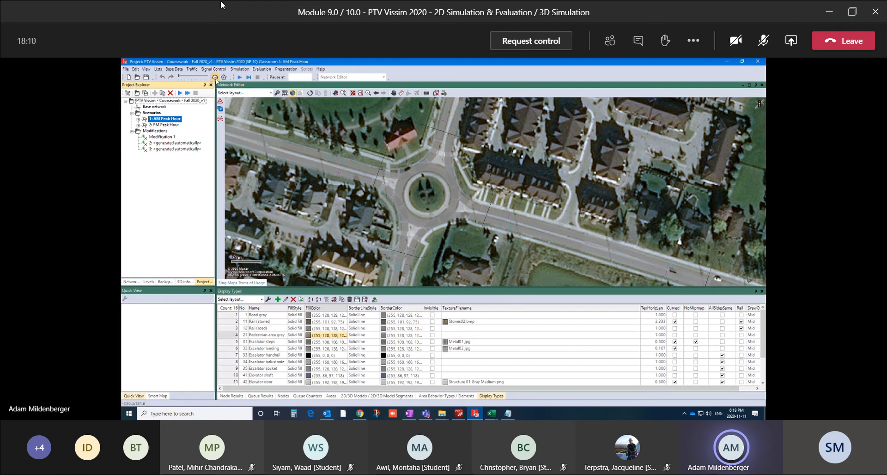
pyautogui.moveTo(384, 111); pyautogui.dragTo(322, 137, button='middle')
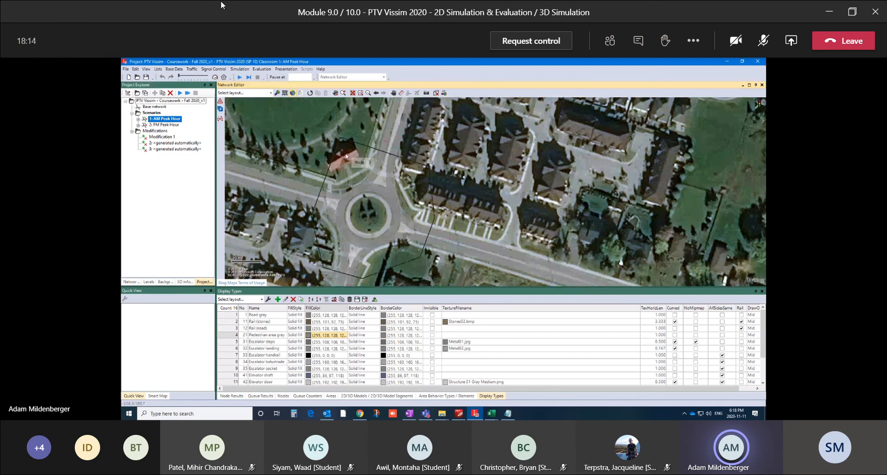
pyautogui.moveTo(361, 160); pyautogui.dragTo(398, 153, button='middle')
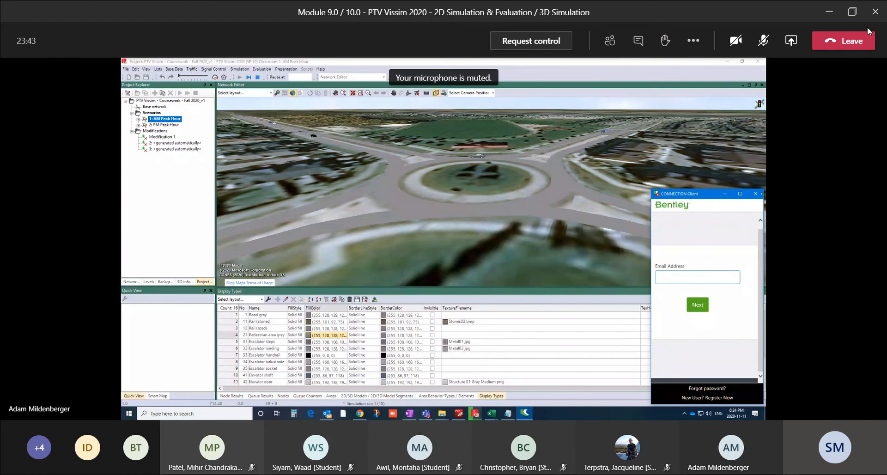
pyautogui.click(462, 234)
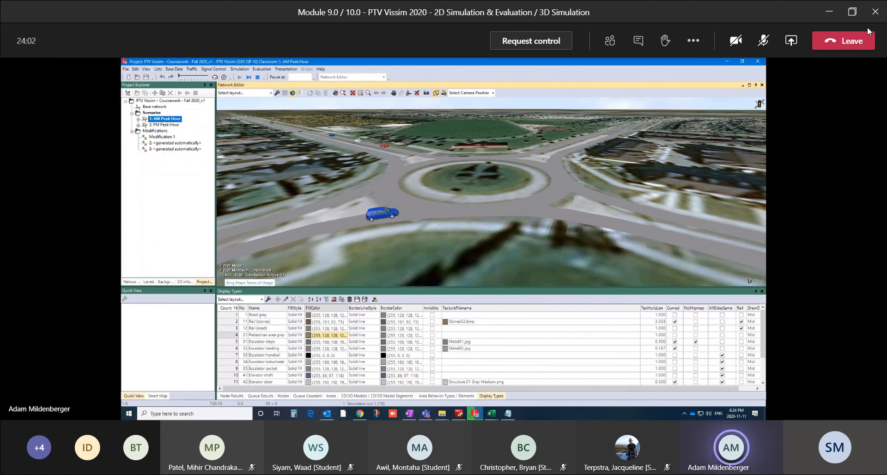
pyautogui.click(737, 414)
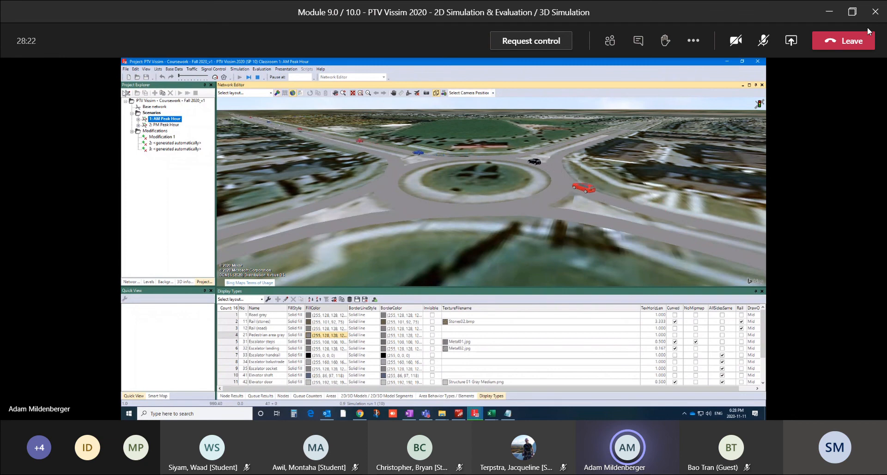
pyautogui.click(243, 69)
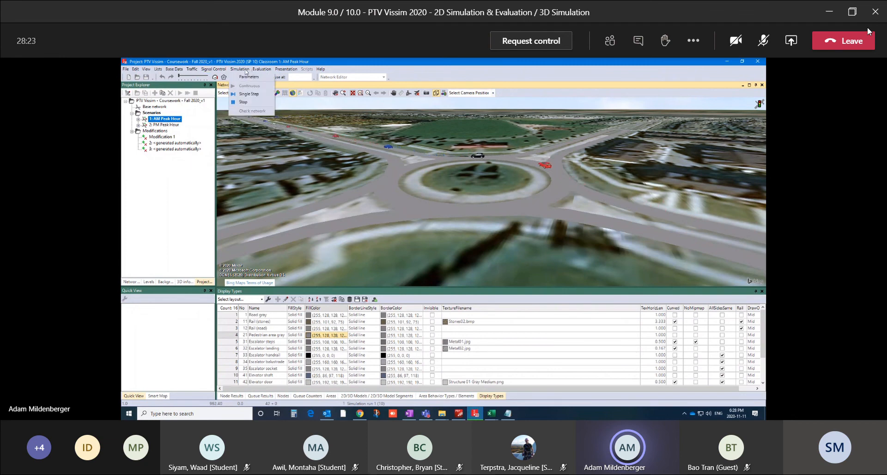
pyautogui.moveTo(284, 69)
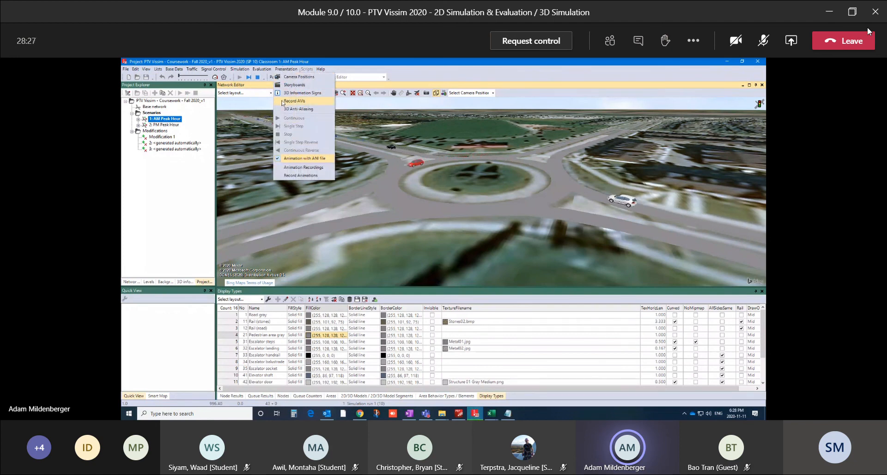
pyautogui.click(398, 210)
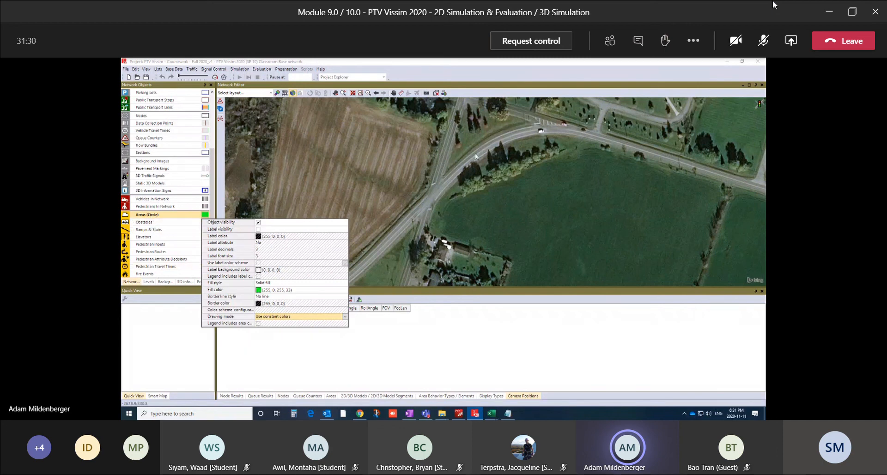
# Step: Change the fill colour of areas to a darker green with RGB values 0, 170, 33
pyautogui.click(259, 290)
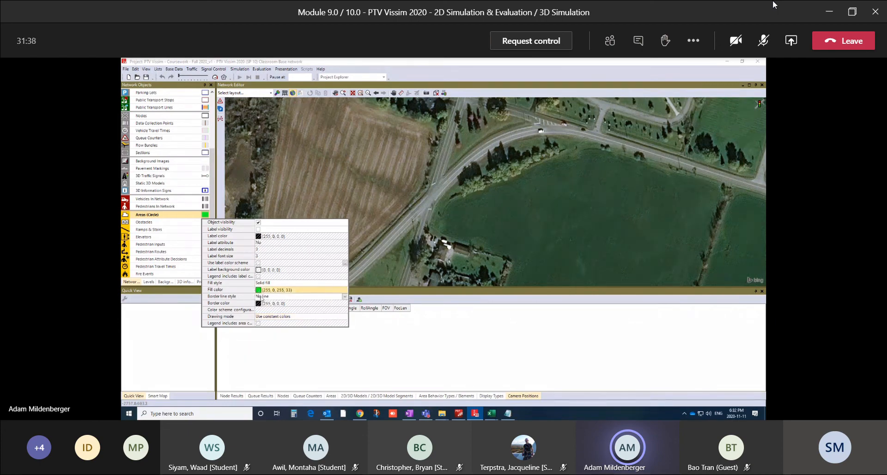
pyautogui.click(259, 290)
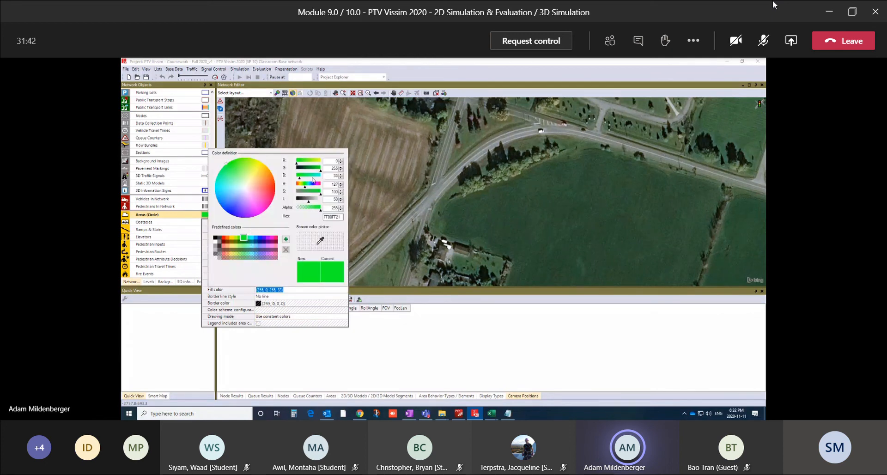
pyautogui.moveTo(322, 173); pyautogui.dragTo(314, 174)
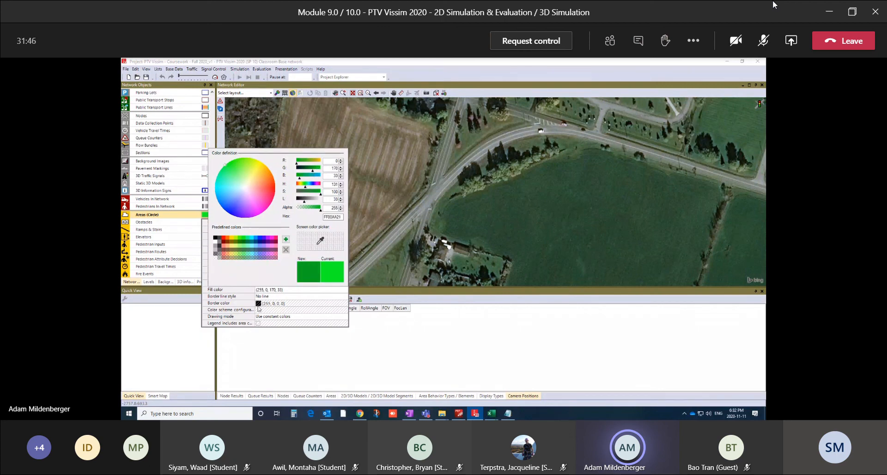
pyautogui.click(379, 264)
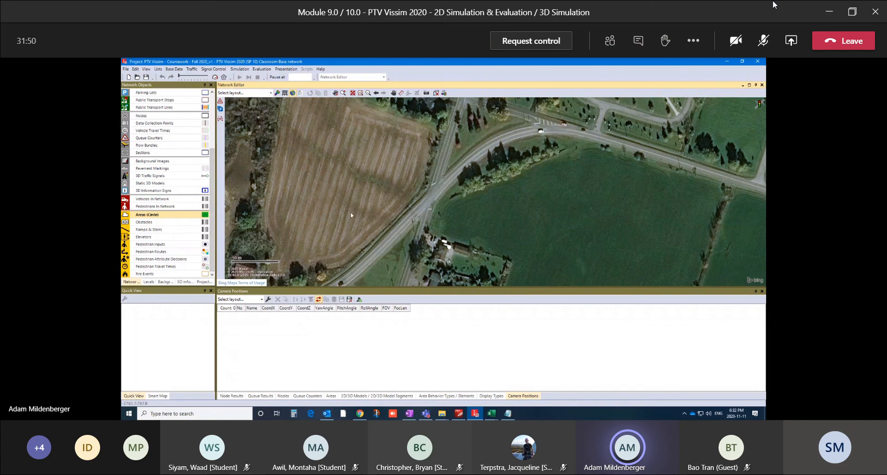
# Step: Try out a circular area about 32 m in radius where the roads merge beside the ploughed field, and delete it
pyautogui.moveTo(446, 157); pyautogui.dragTo(461, 149, button='middle')
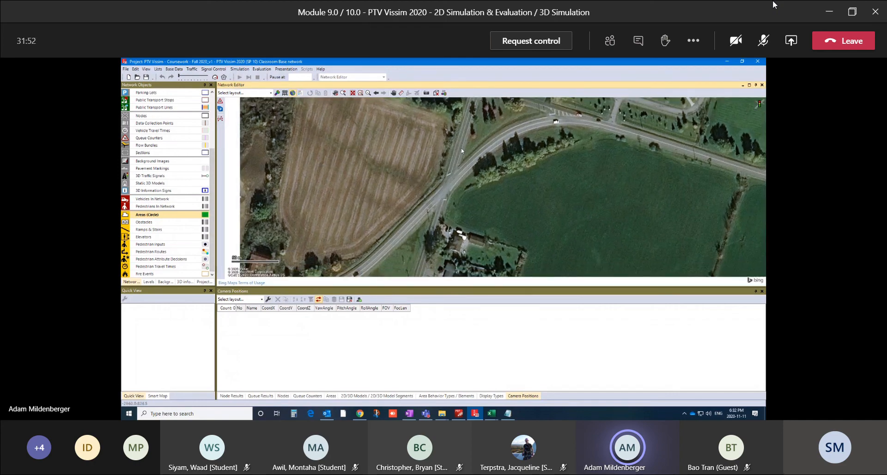
pyautogui.keyDown('ctrl'); pyautogui.moveTo(443, 185); pyautogui.dragTo(420, 202, button='right'); pyautogui.keyUp('ctrl')
pyautogui.click(375, 317)
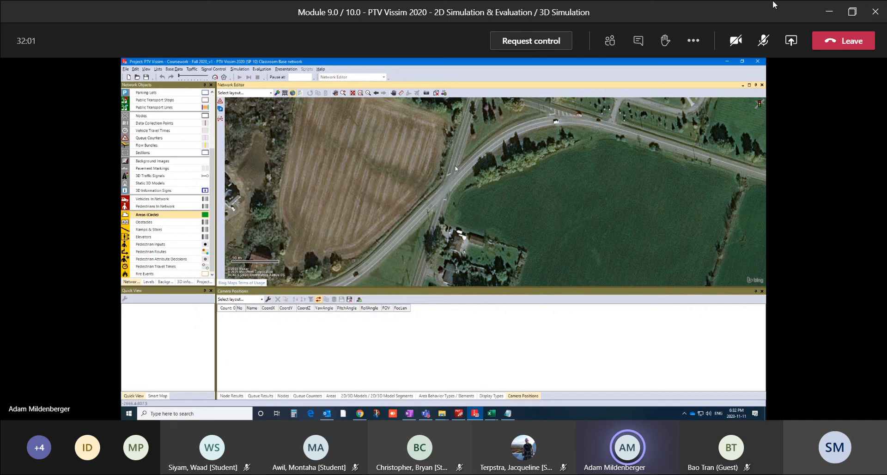
pyautogui.moveTo(455, 166); pyautogui.dragTo(410, 203, button='right')
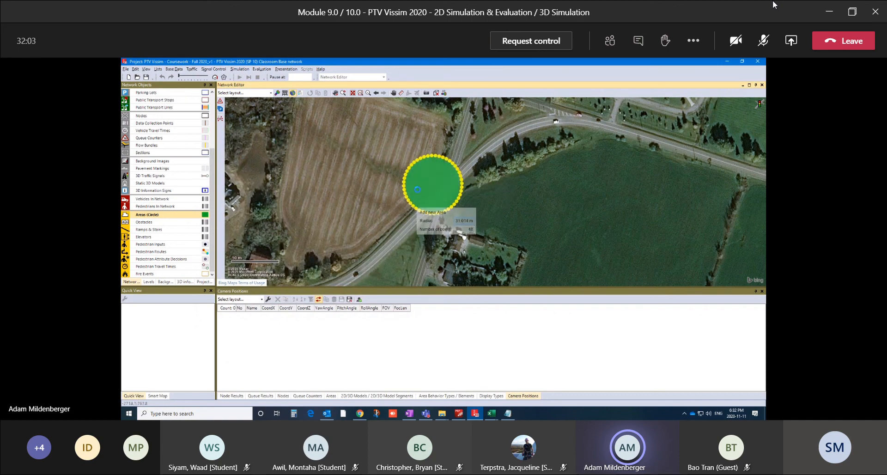
pyautogui.click(374, 316)
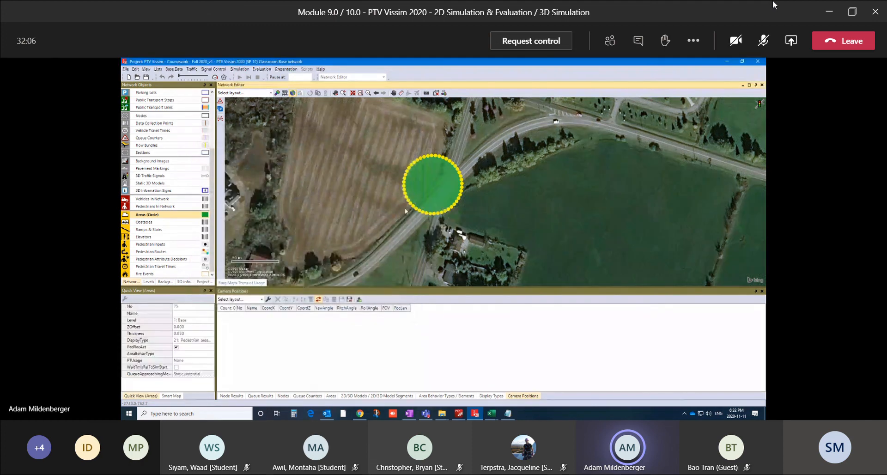
pyautogui.moveTo(411, 206); pyautogui.dragTo(606, 199)
pyautogui.press('Delete')
# Step: Add a circular area over the roundabout's central island and resize it to a radius of about 15.8 m
pyautogui.moveTo(681, 196); pyautogui.dragTo(351, 223, button='middle')
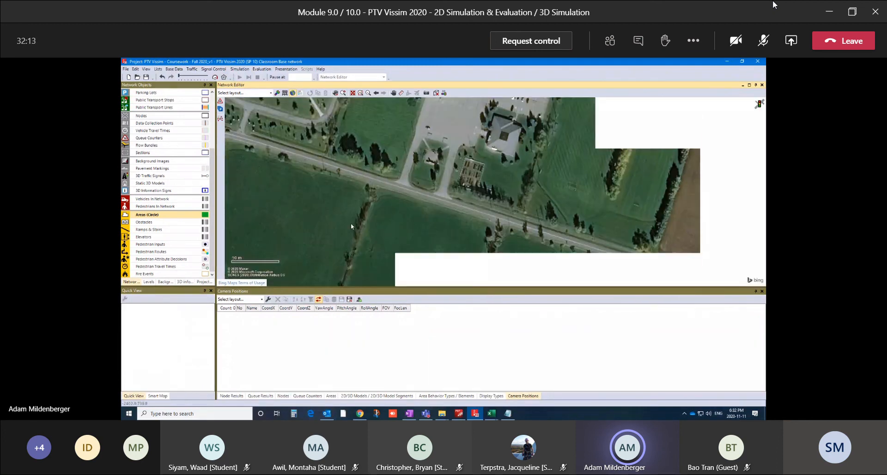
pyautogui.moveTo(647, 259); pyautogui.dragTo(336, 206, button='middle')
pyautogui.moveTo(473, 220); pyautogui.dragTo(461, 216, button='middle')
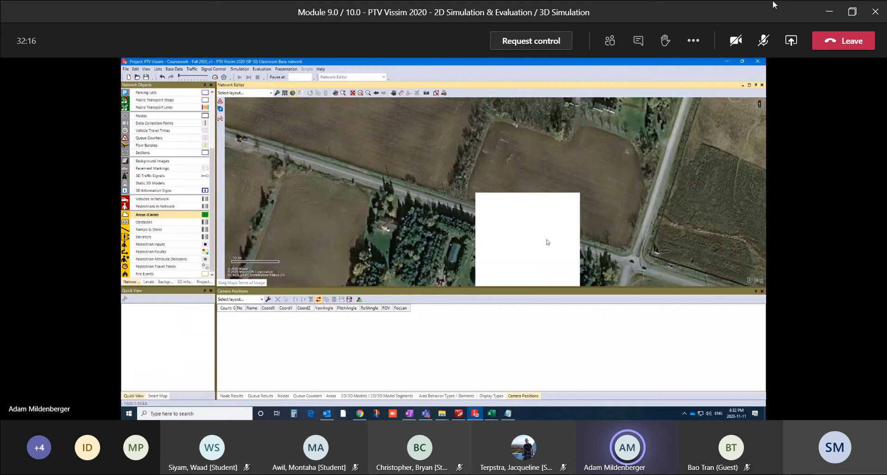
pyautogui.moveTo(541, 231); pyautogui.dragTo(308, 163, button='middle')
pyautogui.moveTo(504, 223); pyautogui.dragTo(162, 117, button='middle')
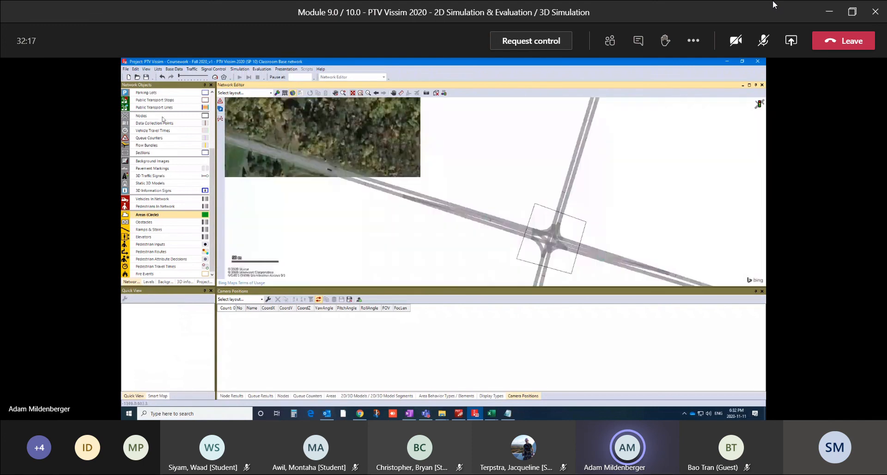
pyautogui.moveTo(497, 208); pyautogui.dragTo(171, 134, button='middle')
pyautogui.moveTo(648, 274); pyautogui.dragTo(452, 216, button='middle')
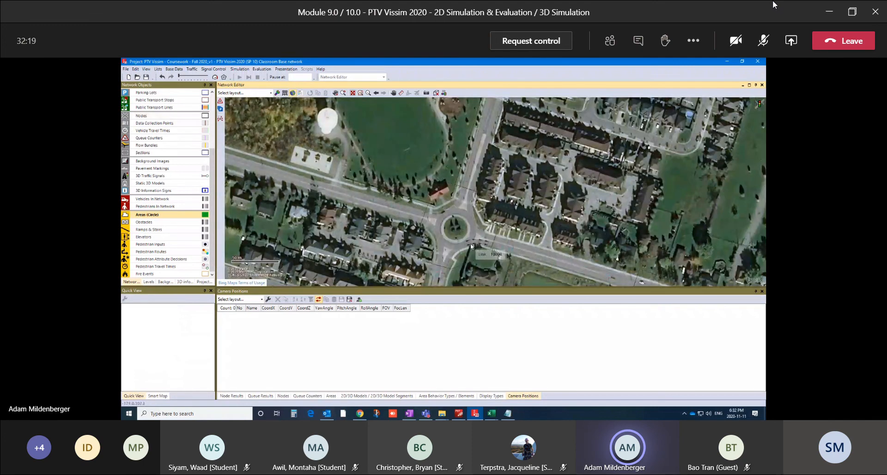
pyautogui.scroll(3, 463, 240)
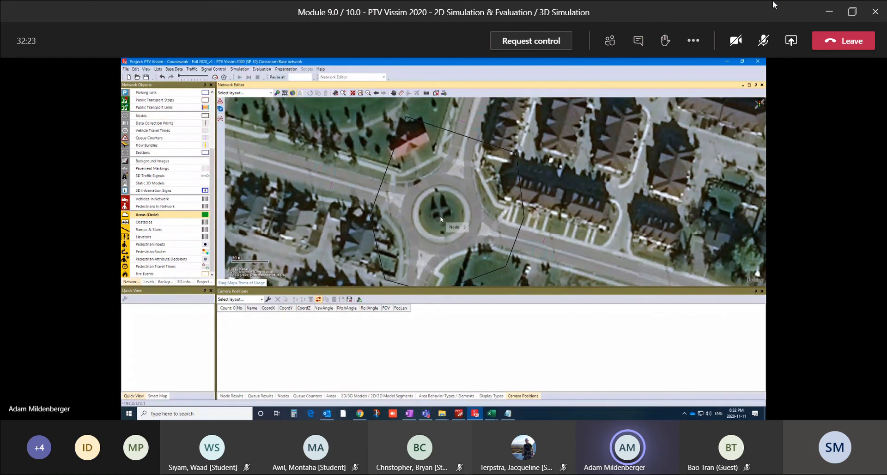
pyautogui.moveTo(435, 219); pyautogui.dragTo(421, 237, button='right')
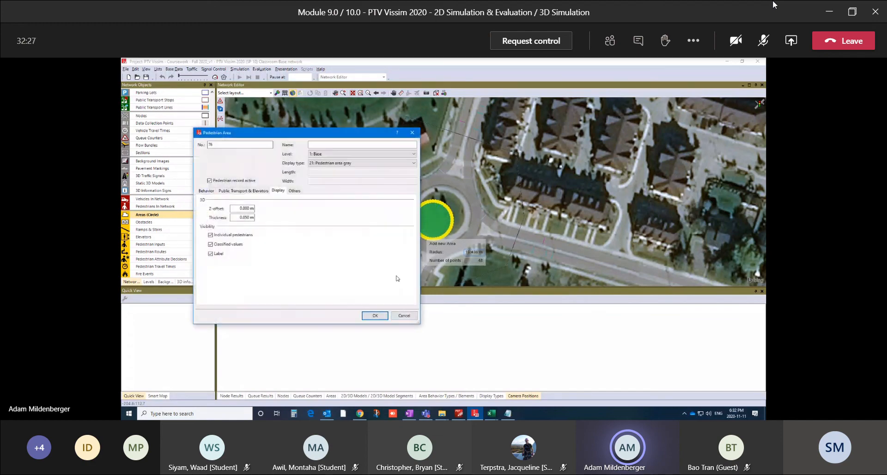
pyautogui.click(376, 316)
pyautogui.moveTo(448, 205); pyautogui.dragTo(468, 193)
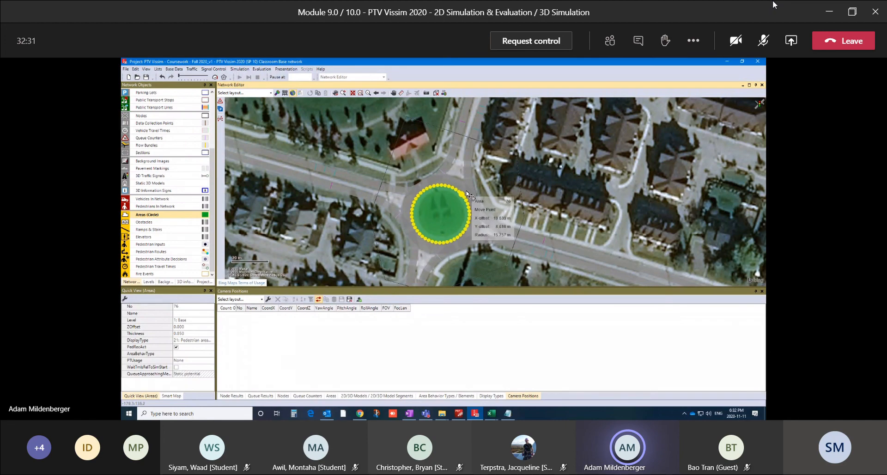
pyautogui.click(391, 218)
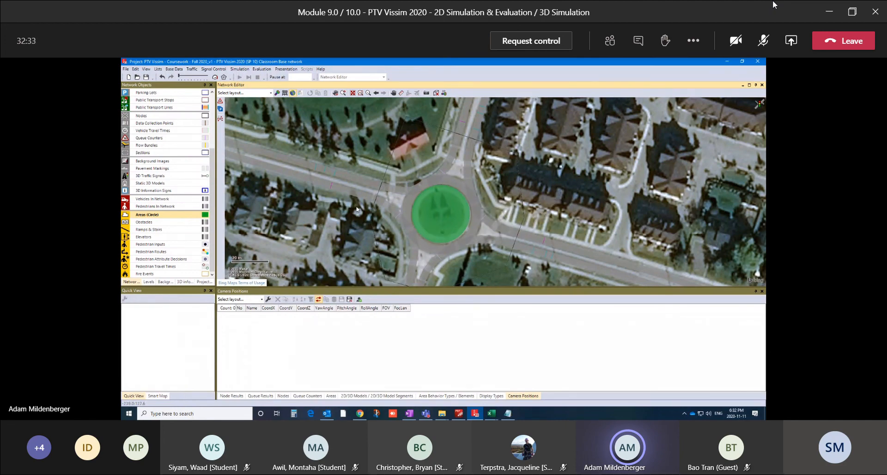
# Step: Switch areas to polygon shape and outline the roundabout end of the splitter island on the road's western approach
pyautogui.scroll(1, 356, 207)
pyautogui.moveTo(447, 221); pyautogui.dragTo(468, 228, button='middle')
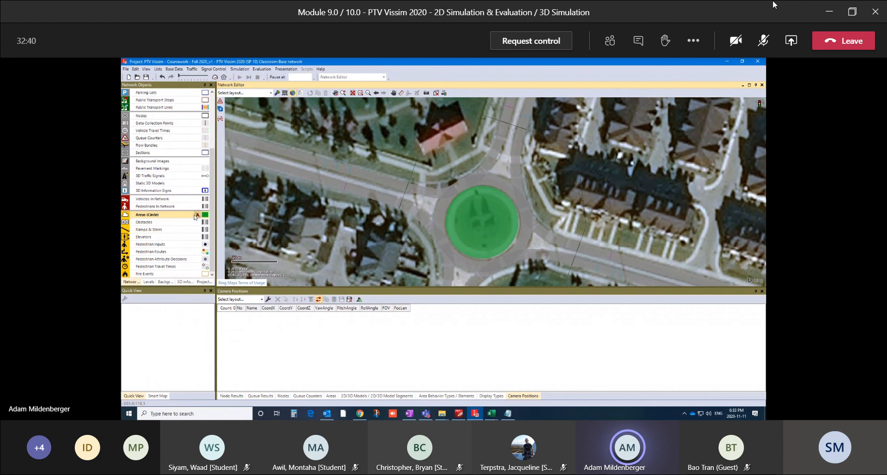
pyautogui.click(191, 215)
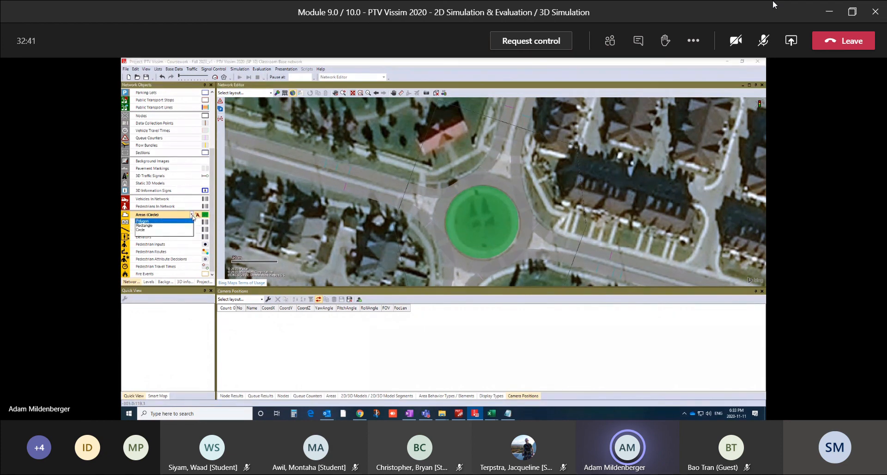
pyautogui.click(145, 221)
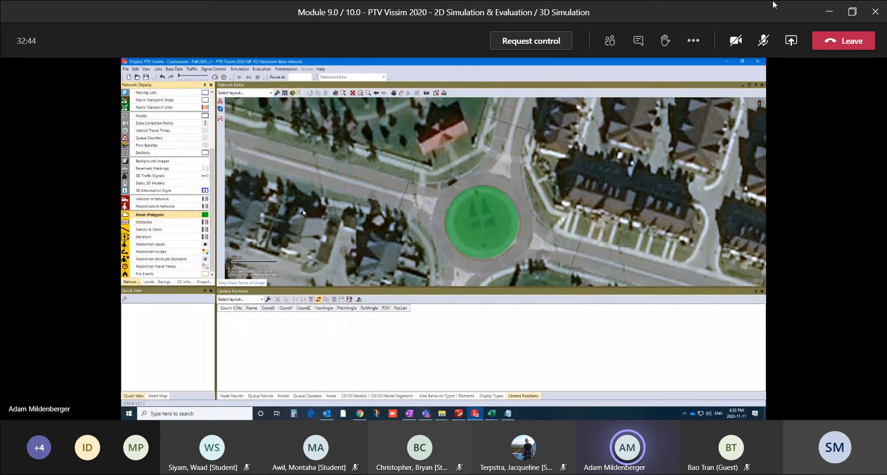
pyautogui.click(394, 196)
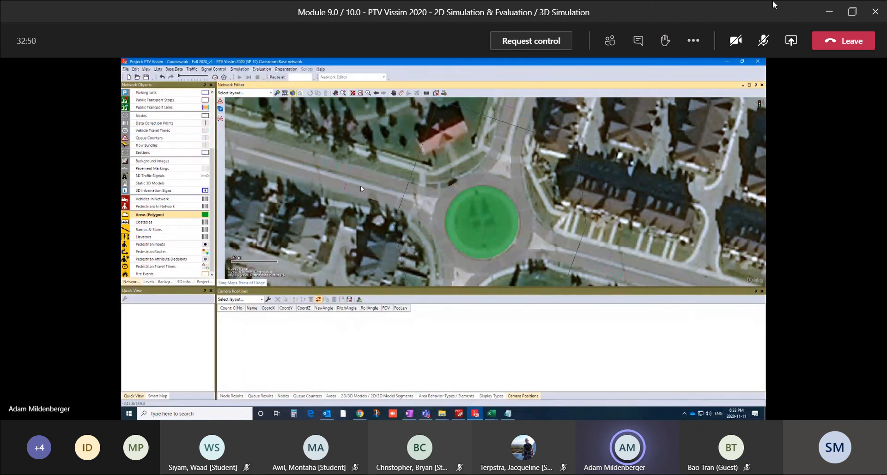
pyautogui.keyDown('ctrl'); pyautogui.rightClick(432, 218); pyautogui.keyUp('ctrl')
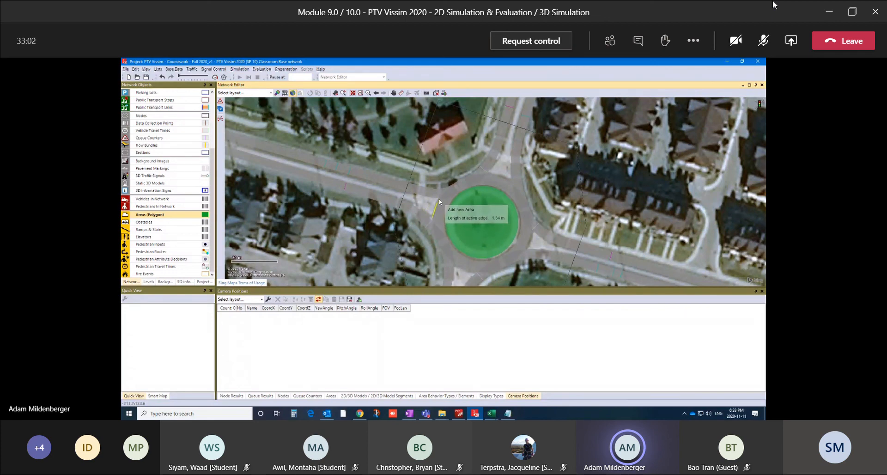
pyautogui.click(436, 200)
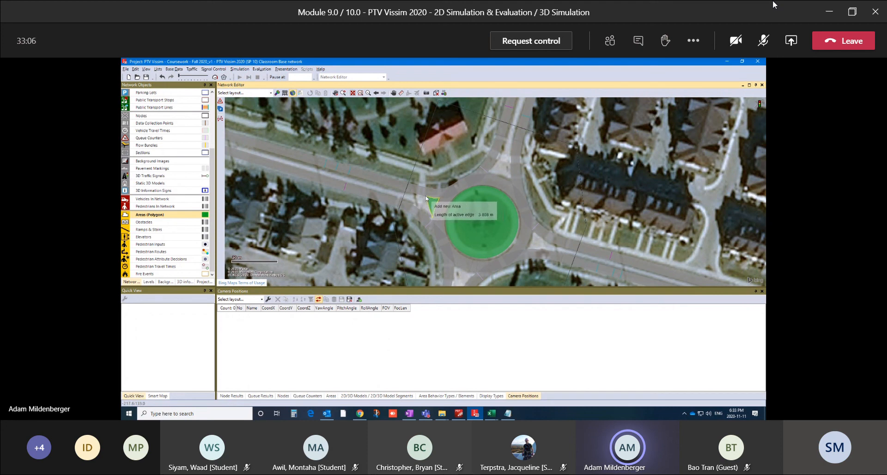
pyautogui.click(425, 198)
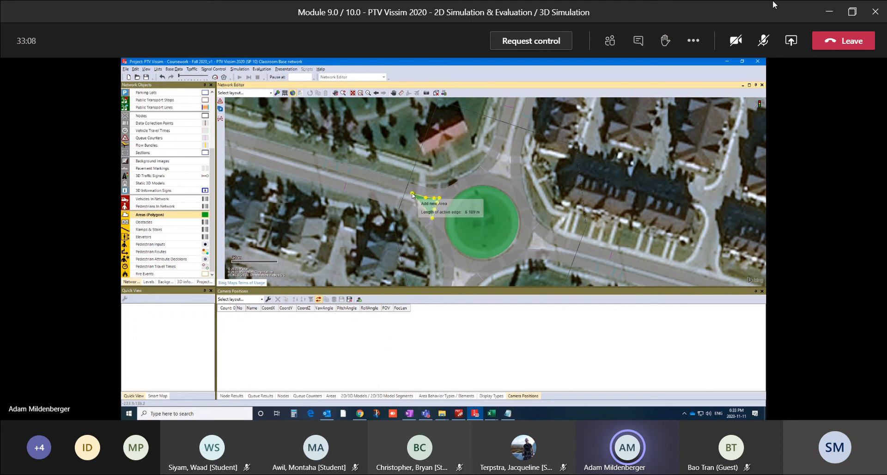
pyautogui.click(413, 194)
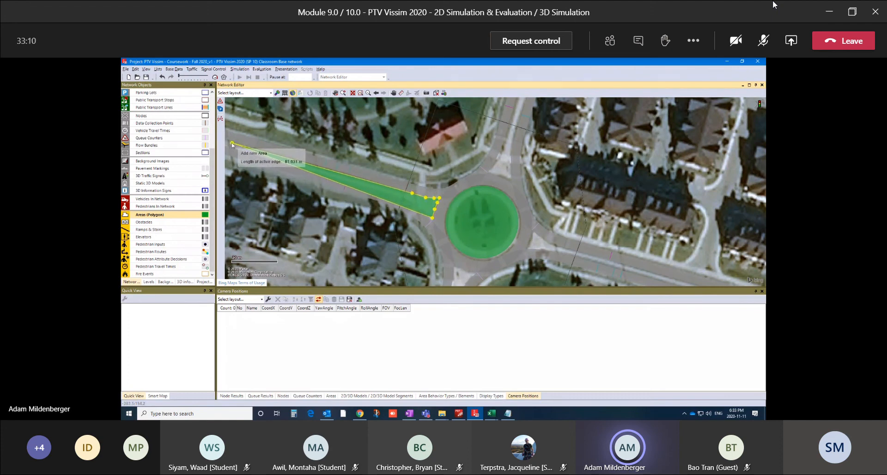
# Step: Extend the polygon about 80 m west along the road's median and close it back at the splitter island
pyautogui.click(229, 140)
pyautogui.click(227, 145)
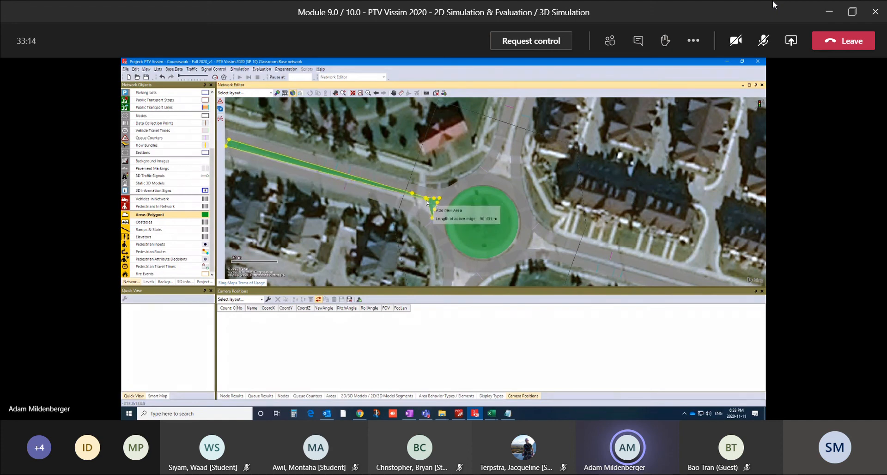
pyautogui.click(404, 199)
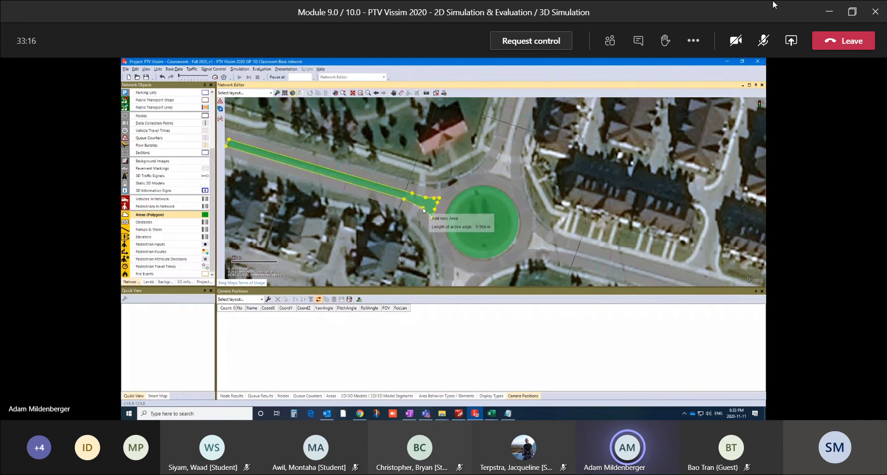
pyautogui.click(417, 207)
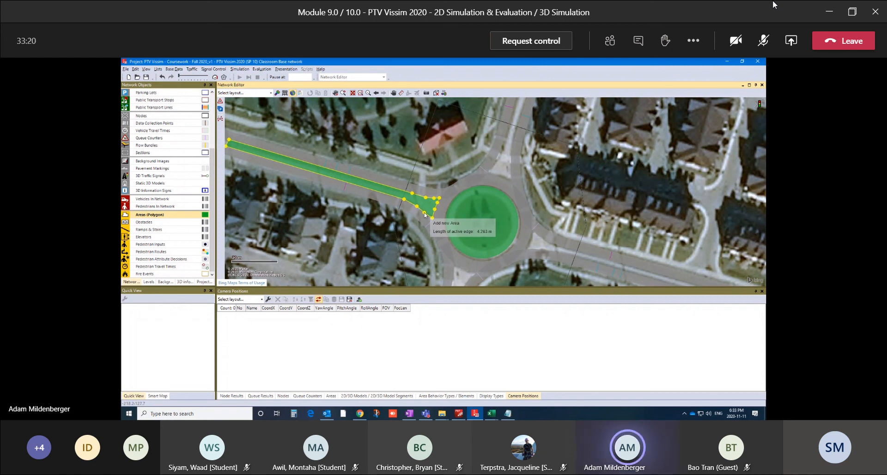
pyautogui.doubleClick(425, 213)
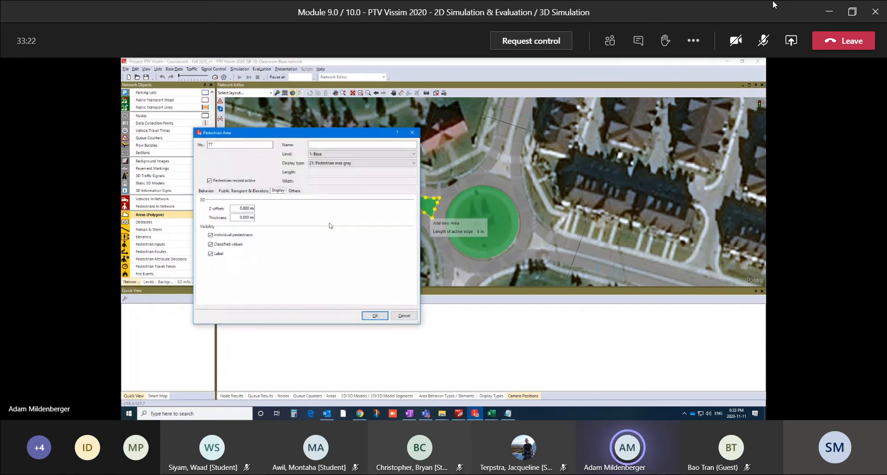
# Step: Review the display types for the new median area and accept it with 21: Pedestrian area gray
pyautogui.click(314, 163)
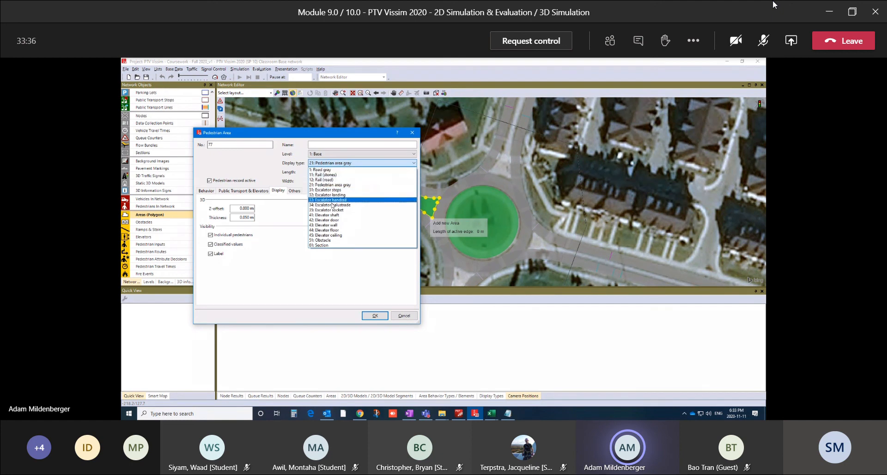
pyautogui.click(372, 317)
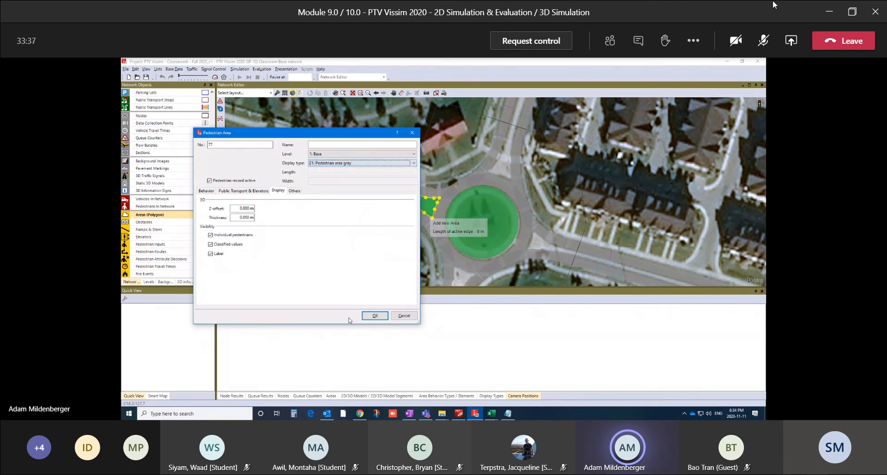
pyautogui.click(374, 318)
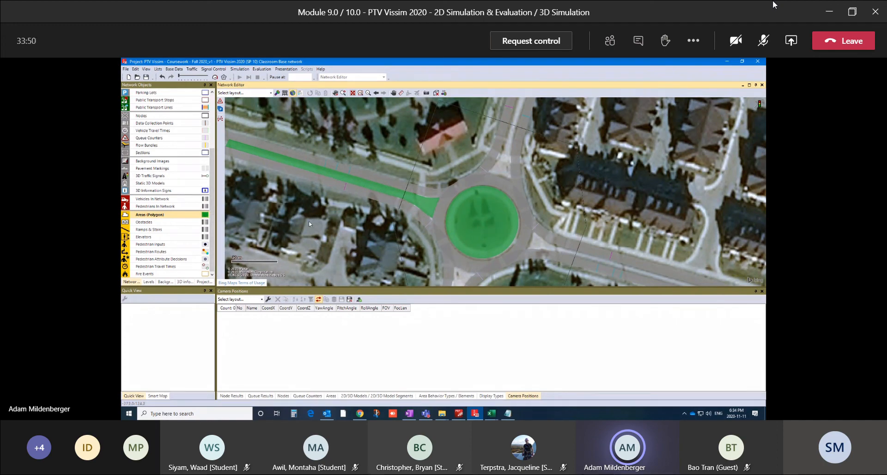
# Step: Examine the aerial imagery along the road corridor west of the roundabout as far as the curved road junction, and return to the roundabout
pyautogui.scroll(-4, 336, 231)
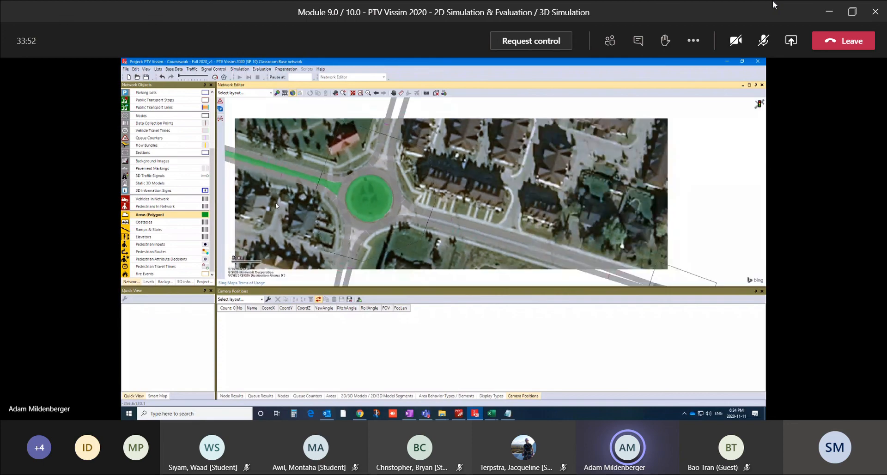
pyautogui.scroll(-2, 361, 194)
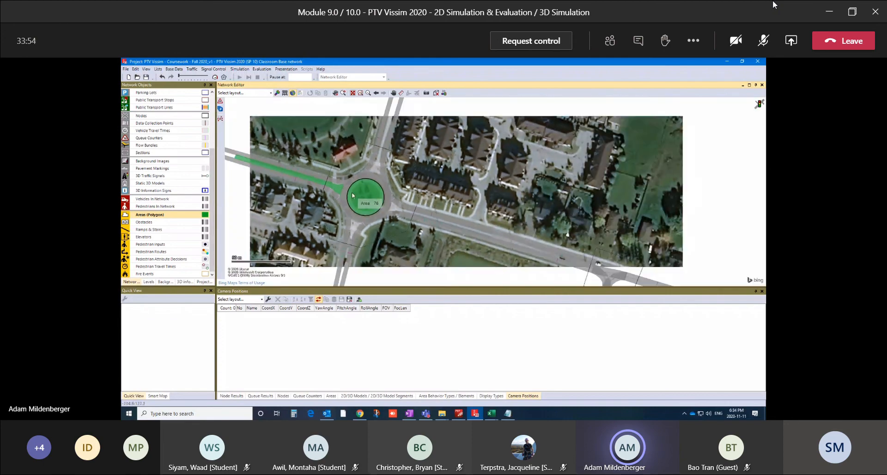
pyautogui.scroll(1, 352, 194)
pyautogui.scroll(-2, 352, 193)
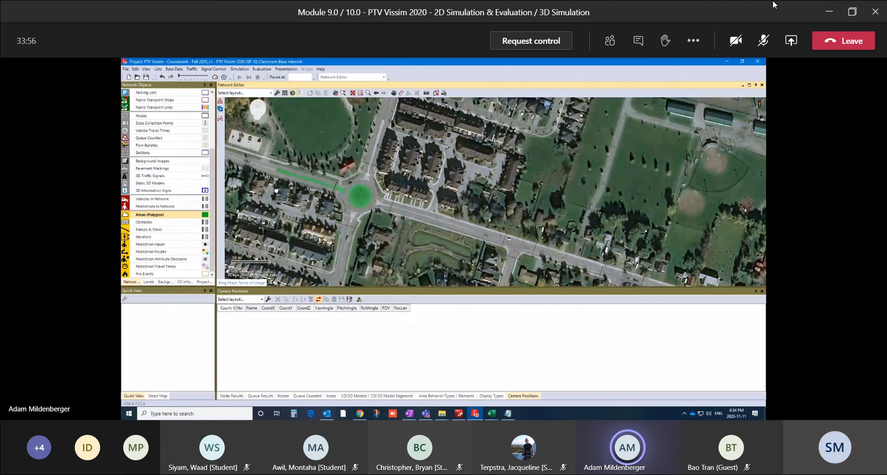
pyautogui.moveTo(288, 191); pyautogui.dragTo(525, 213, button='middle')
pyautogui.moveTo(392, 180); pyautogui.dragTo(670, 261, button='middle')
pyautogui.moveTo(388, 173); pyautogui.dragTo(586, 250, button='middle')
pyautogui.scroll(-2, 582, 247)
pyautogui.scroll(-2, 505, 227)
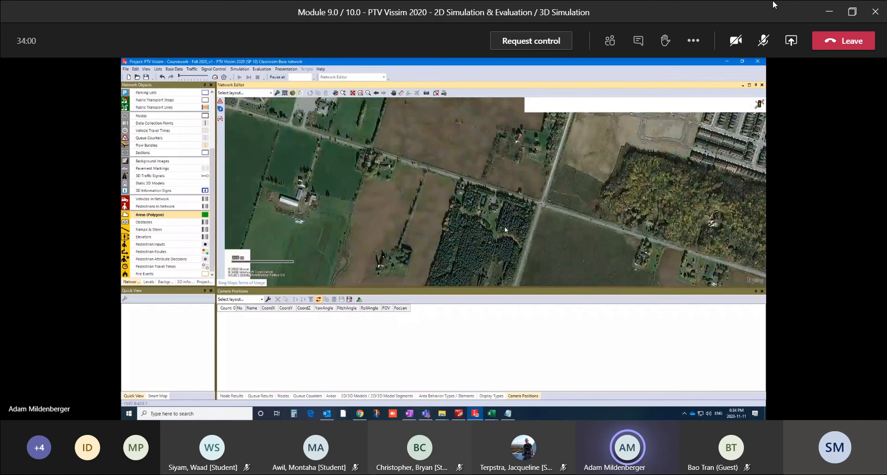
pyautogui.moveTo(323, 184); pyautogui.dragTo(572, 238, button='middle')
pyautogui.moveTo(440, 225); pyautogui.dragTo(508, 232, button='middle')
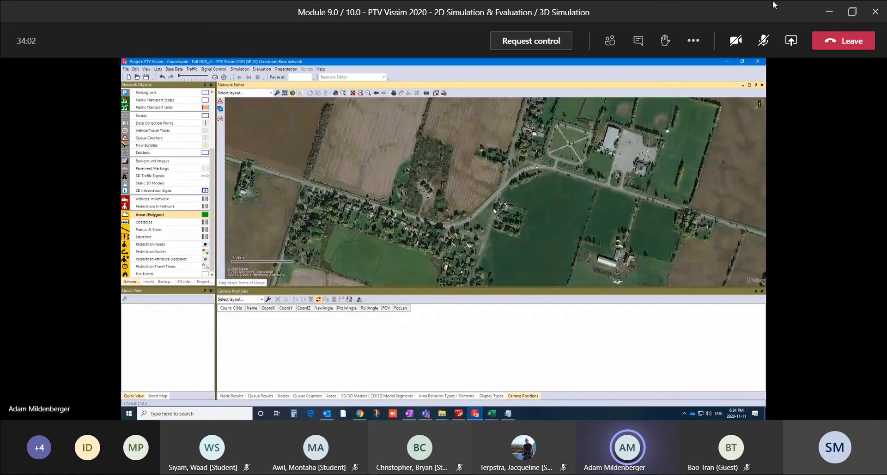
pyautogui.scroll(2, 490, 201)
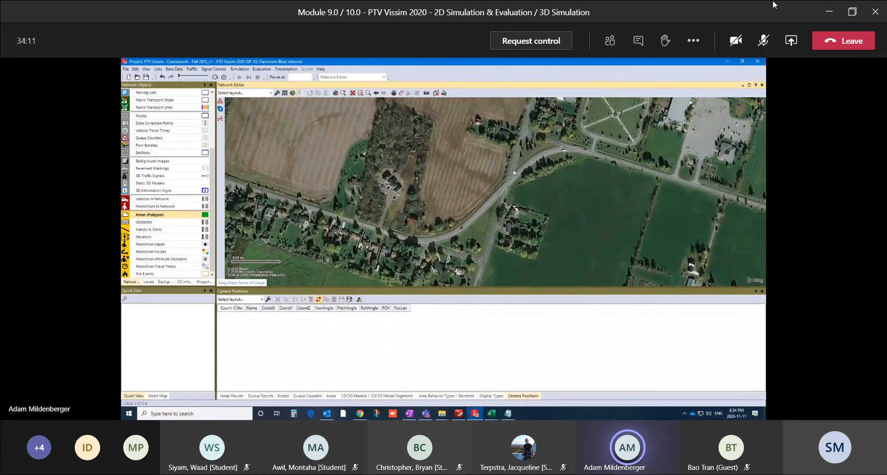
pyautogui.moveTo(572, 165); pyautogui.dragTo(273, 141, button='middle')
pyautogui.moveTo(569, 210); pyautogui.dragTo(314, 182, button='middle')
pyautogui.moveTo(456, 252); pyautogui.dragTo(231, 124, button='middle')
pyautogui.moveTo(346, 178); pyautogui.dragTo(391, 194, button='middle')
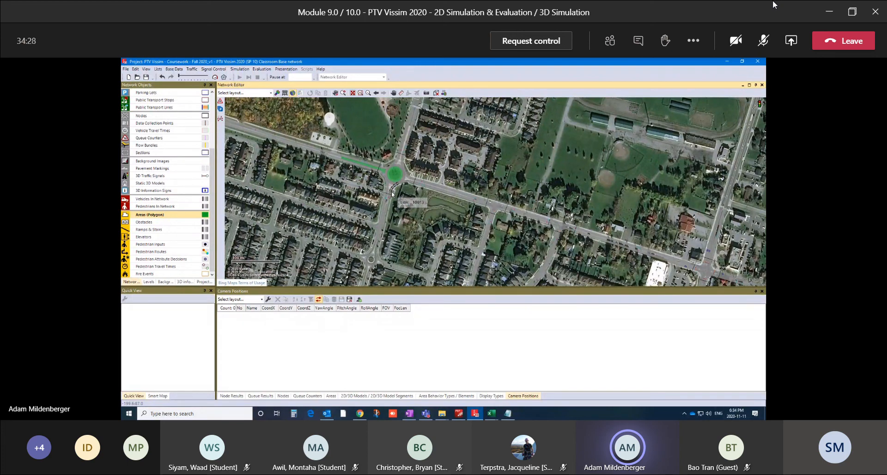
pyautogui.scroll(5, 380, 144)
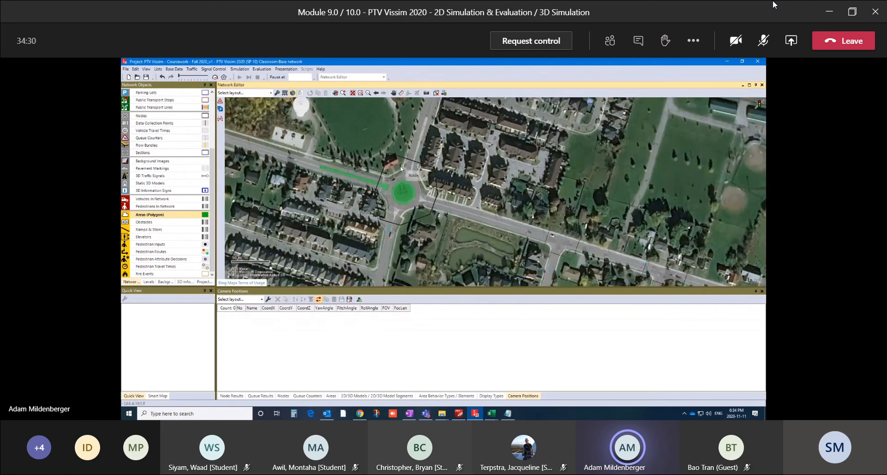
pyautogui.scroll(3, 464, 240)
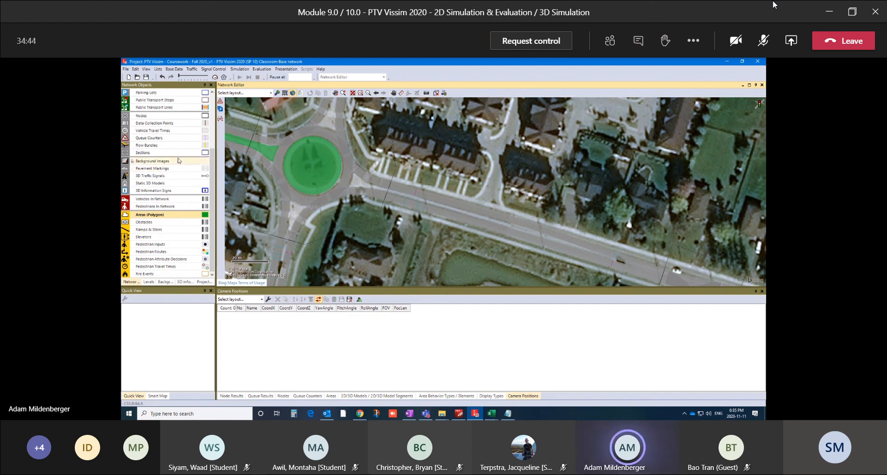
pyautogui.scroll(4, 198, 115)
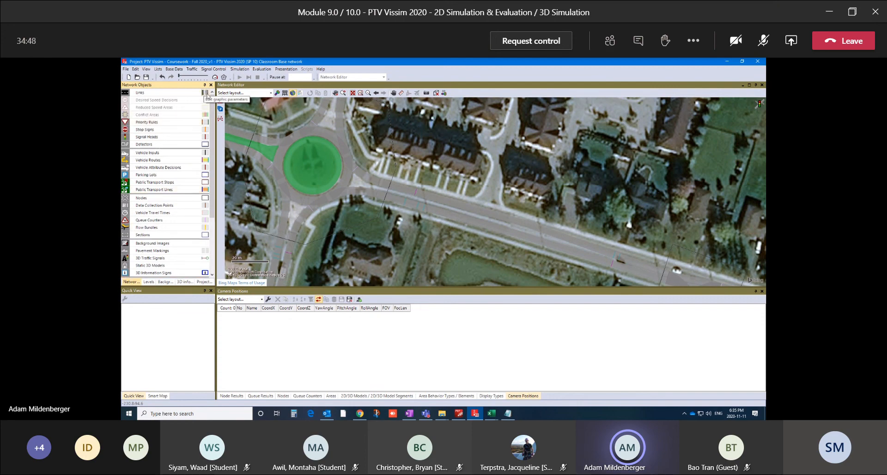
pyautogui.scroll(-4, 140, 259)
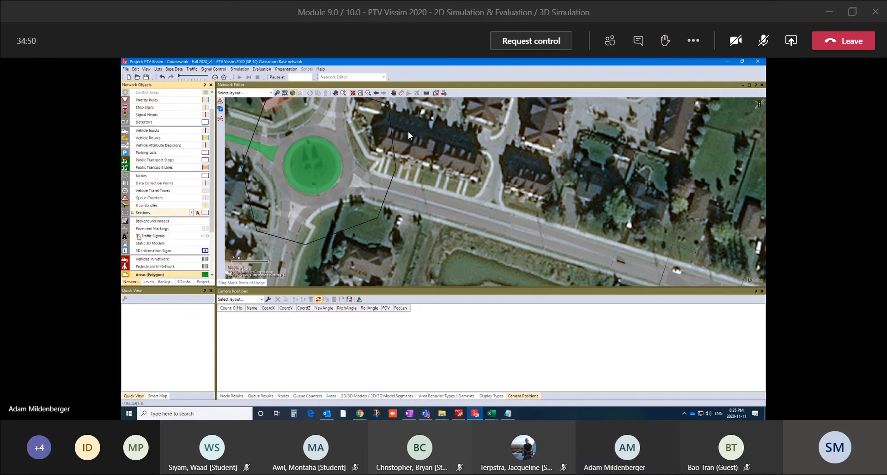